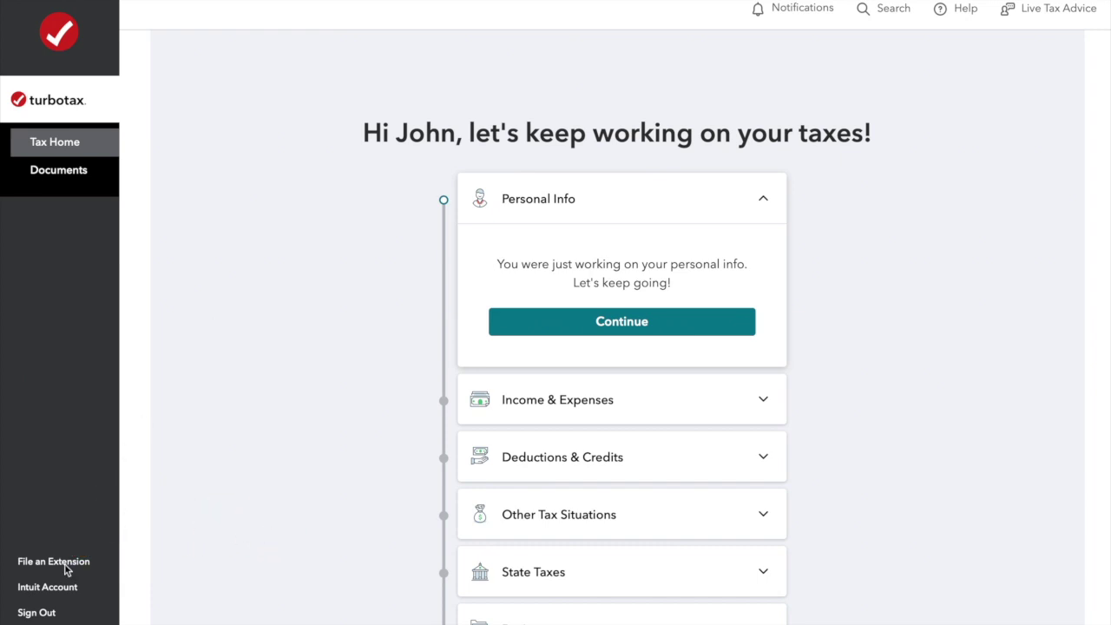
# Resume the return at Personal Info from the Tax Home card.
pyautogui.click(618, 322)
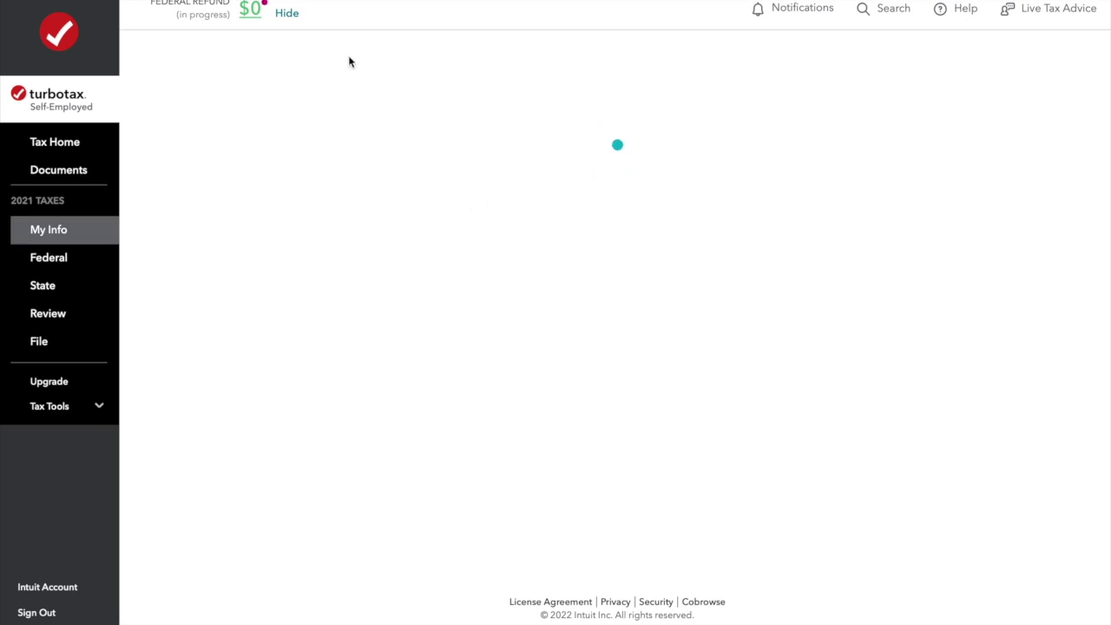
# Start a federal Easy Extension from the Tools Center under Tax Tools.
pyautogui.click(98, 408)
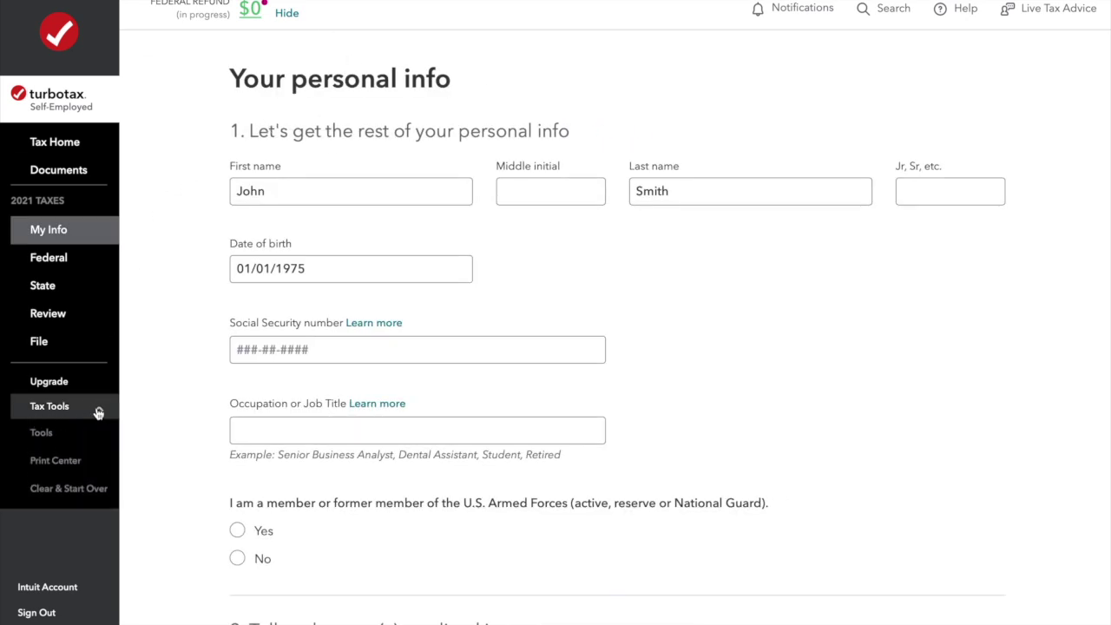
pyautogui.click(41, 433)
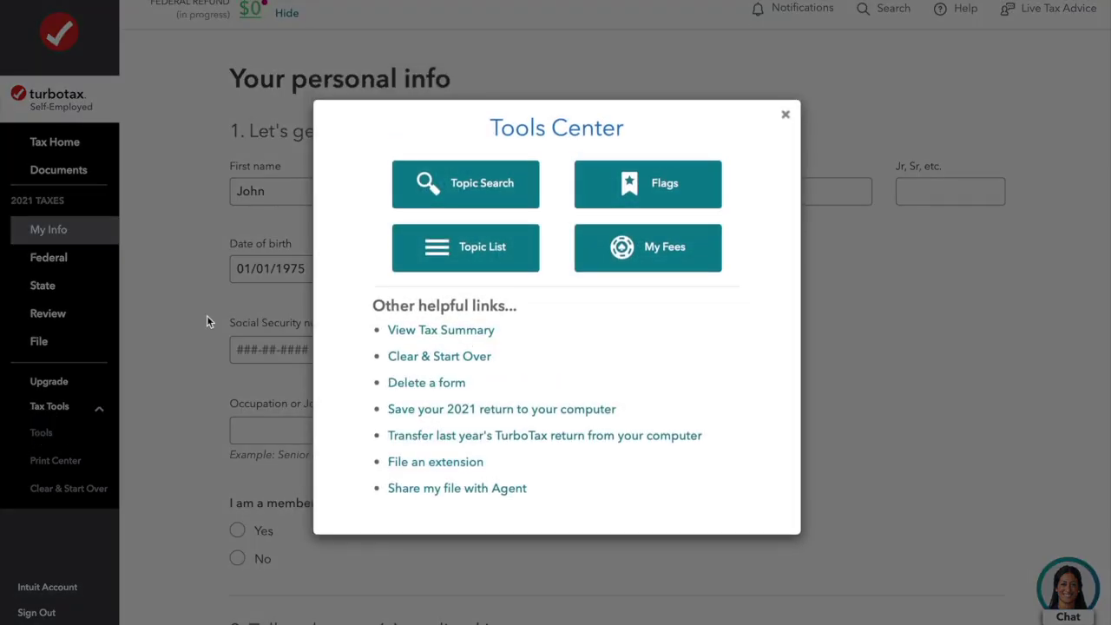
pyautogui.click(426, 467)
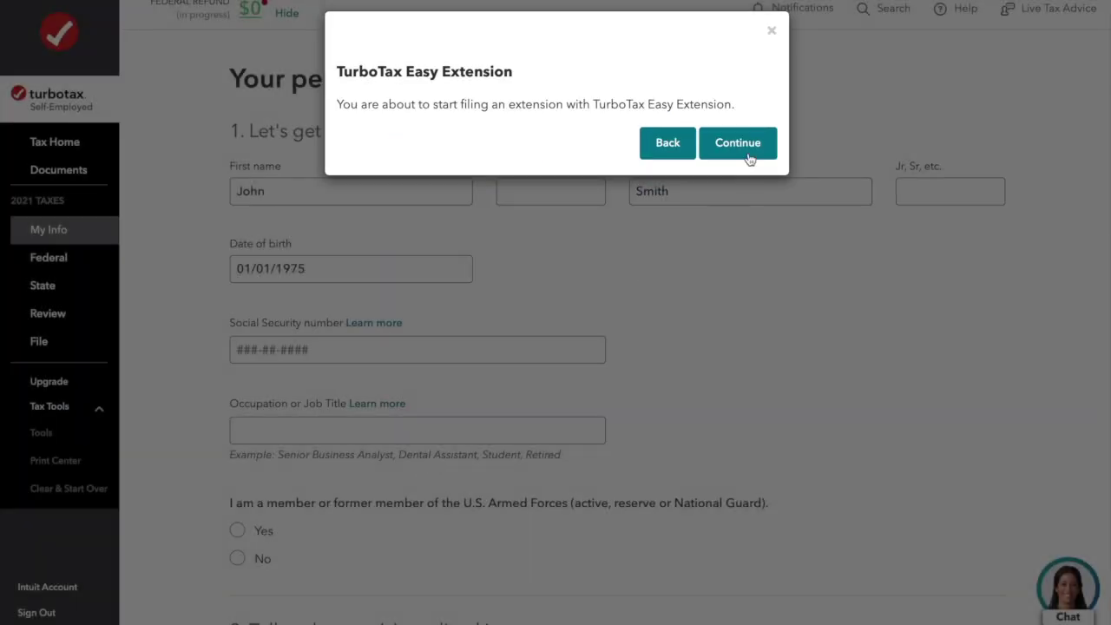
pyautogui.click(746, 144)
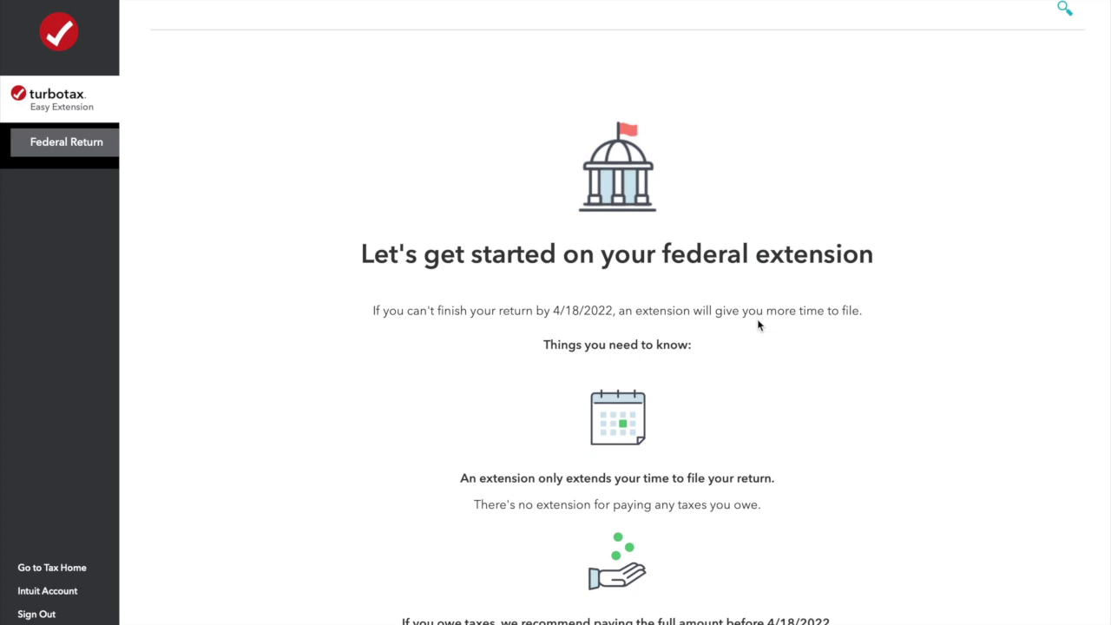
# Read through the Easy Extension introduction and move past it.
pyautogui.scroll(-2, 481, 366)
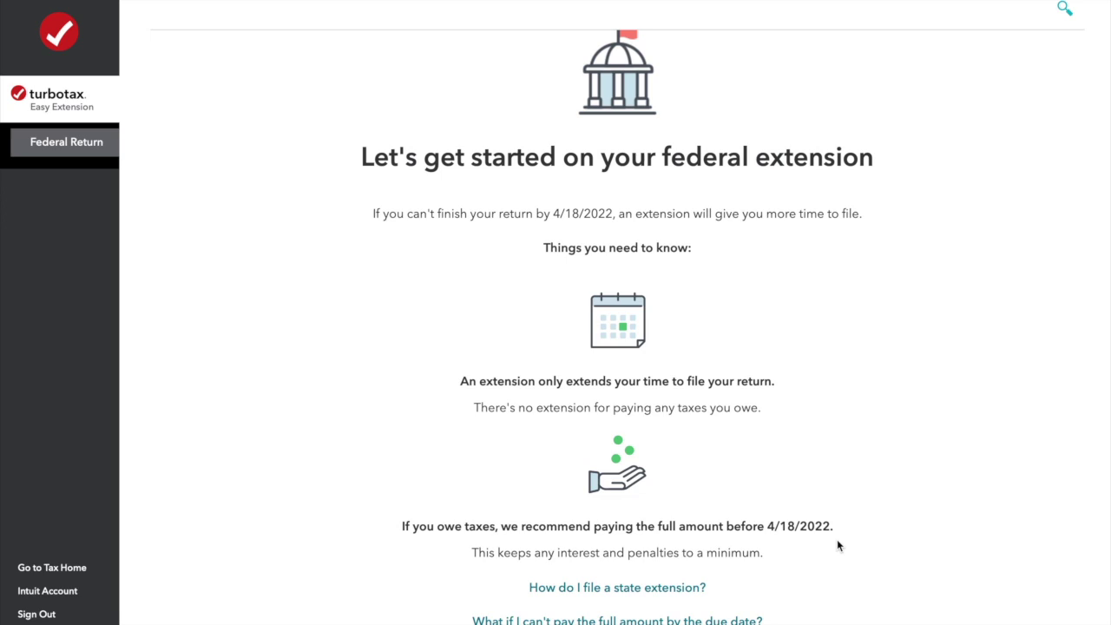
pyautogui.scroll(-2, 839, 545)
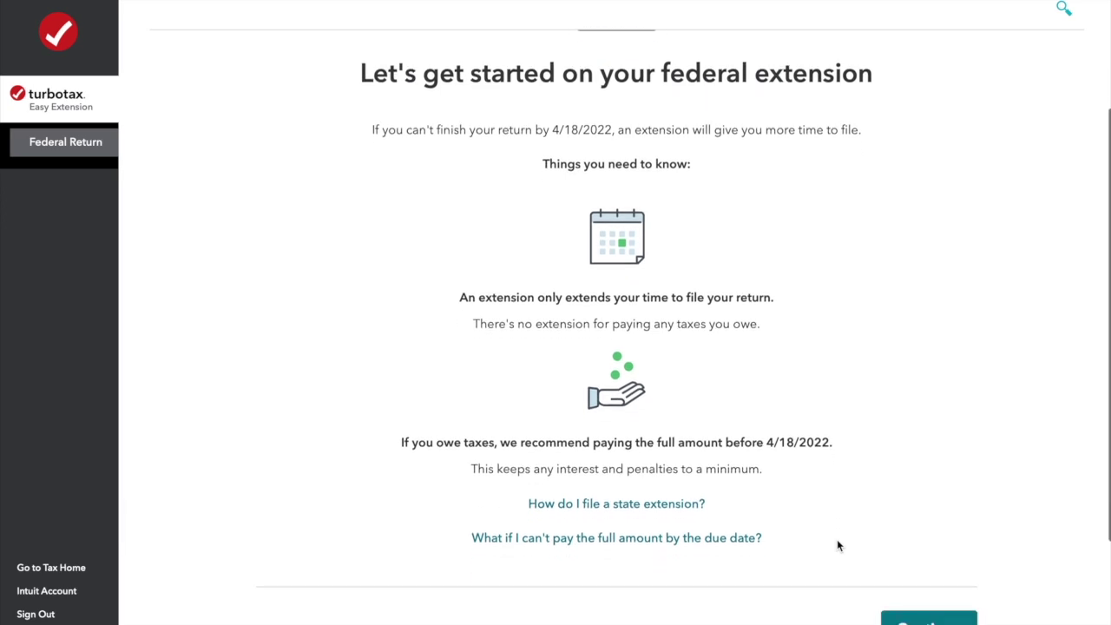
pyautogui.scroll(-2, 838, 544)
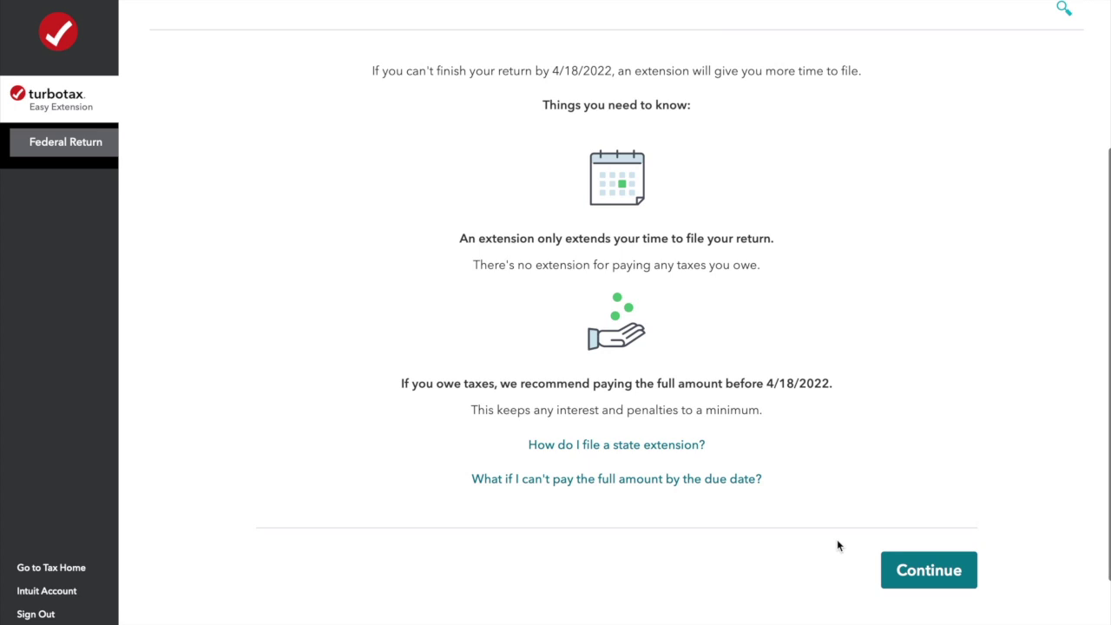
pyautogui.click(911, 580)
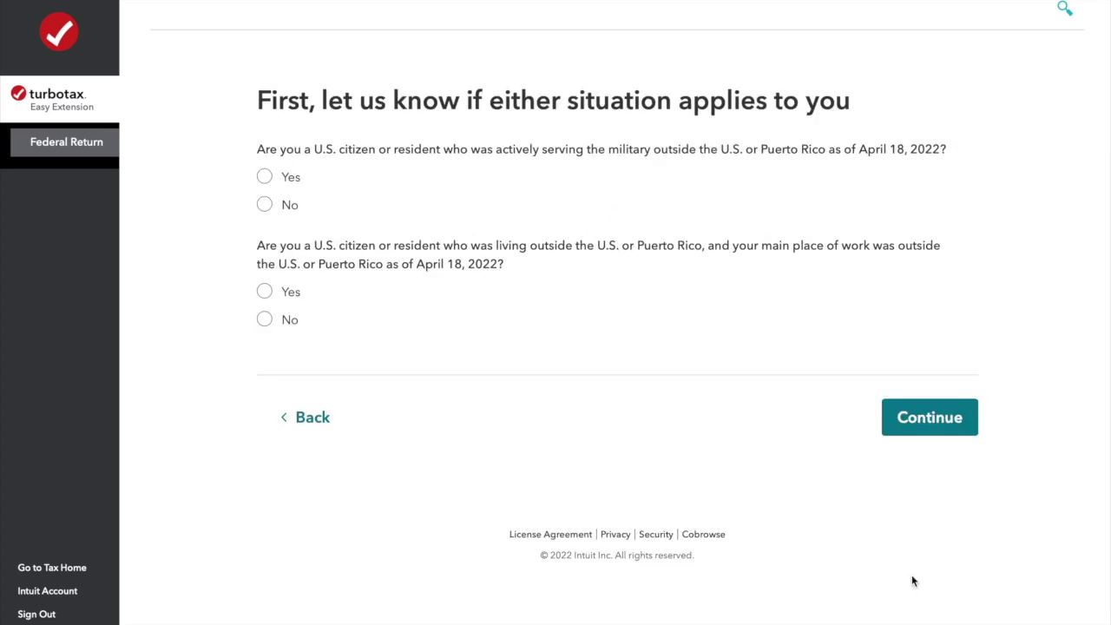
# Answer No to both military-abroad and living-abroad questions.
pyautogui.click(265, 206)
pyautogui.click(265, 323)
pyautogui.click(933, 417)
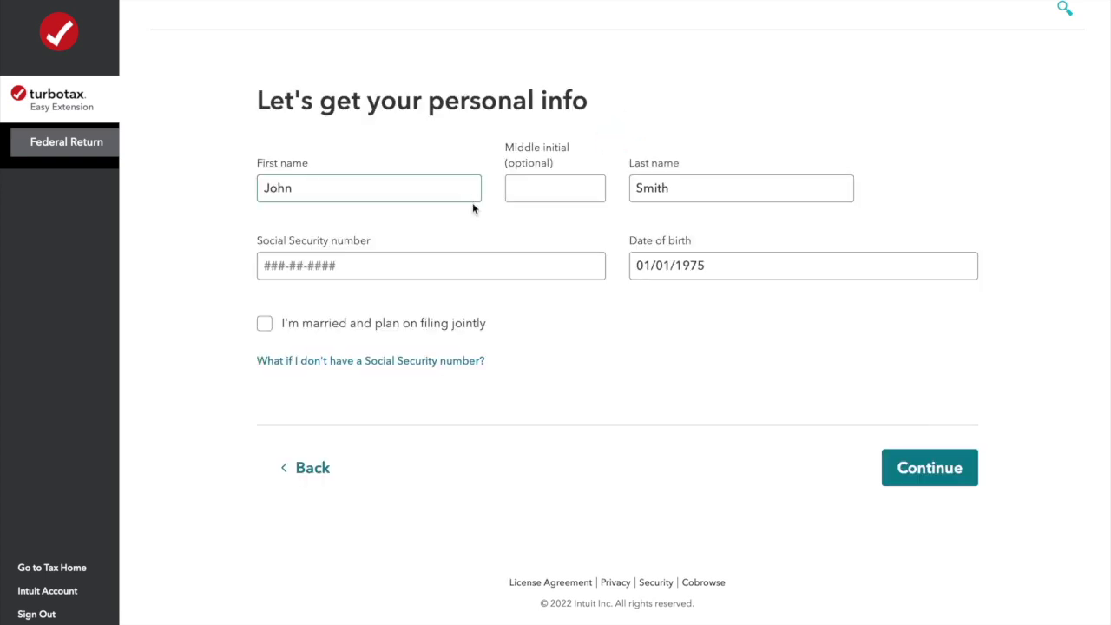
# Enter the taxpayer's Social Security number and save the personal info.
pyautogui.click(342, 268)
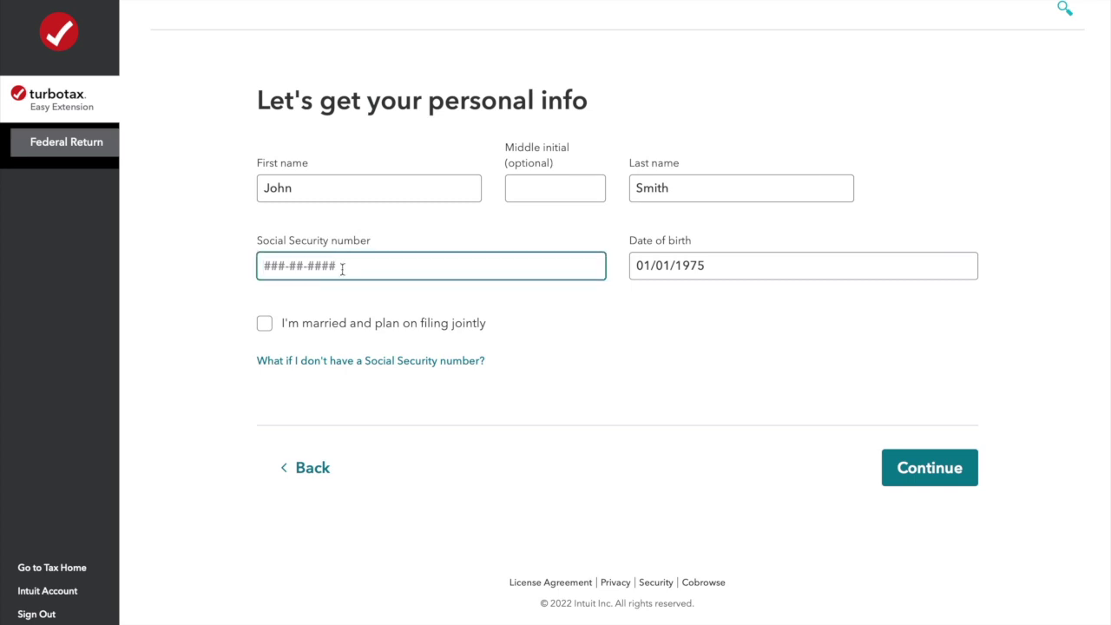
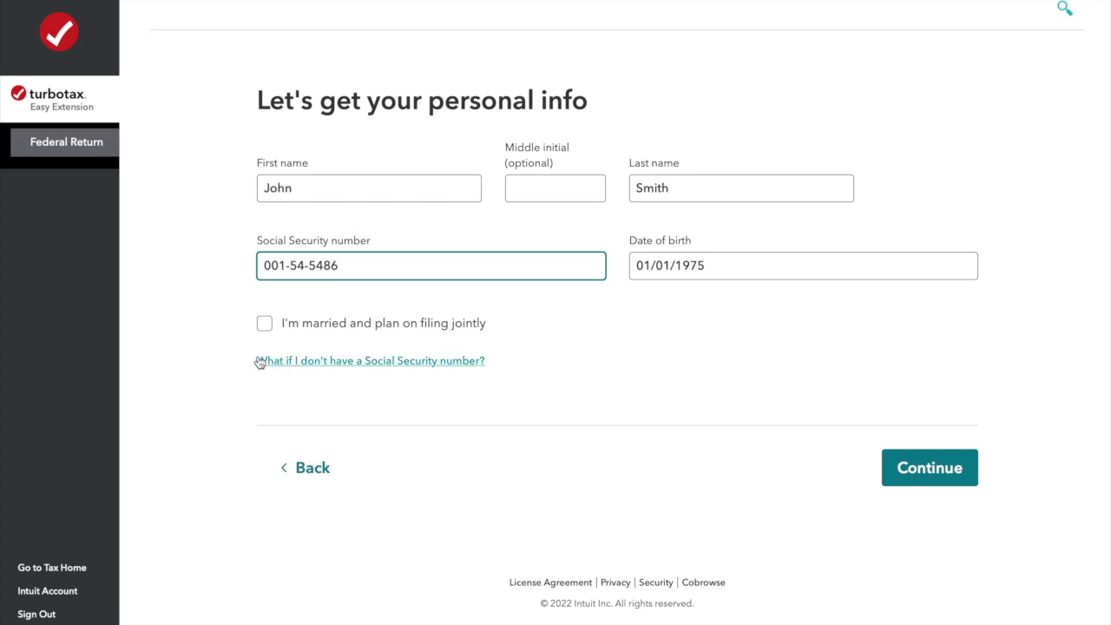
pyautogui.click(903, 462)
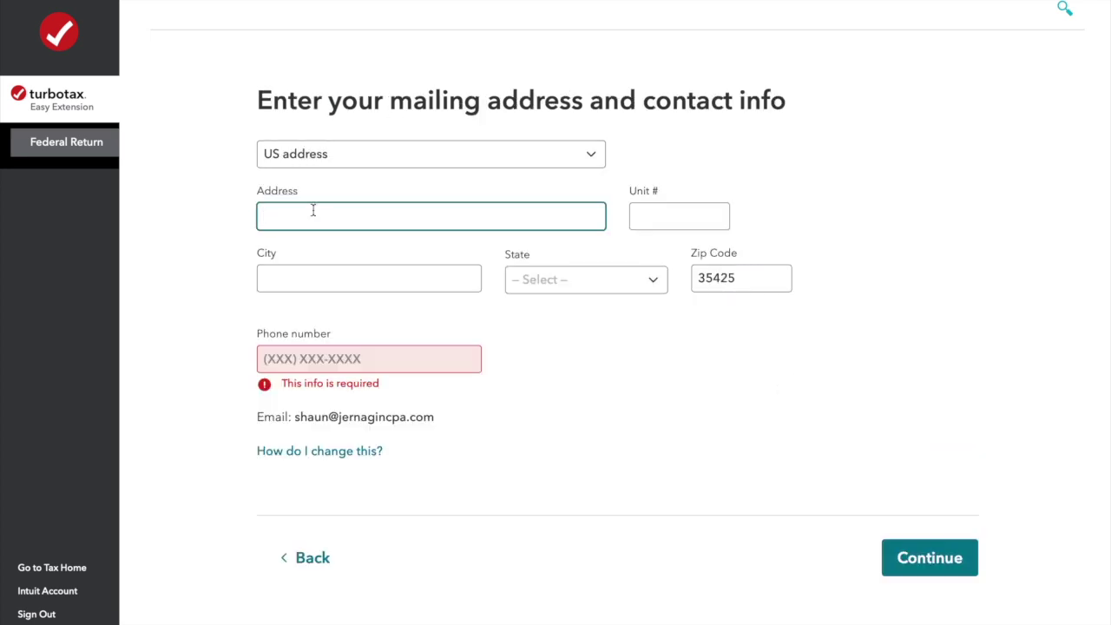
# Fill in the street address, city, state, zip code and phone number, then save.
pyautogui.press('Tab')
pyautogui.press('Tab')
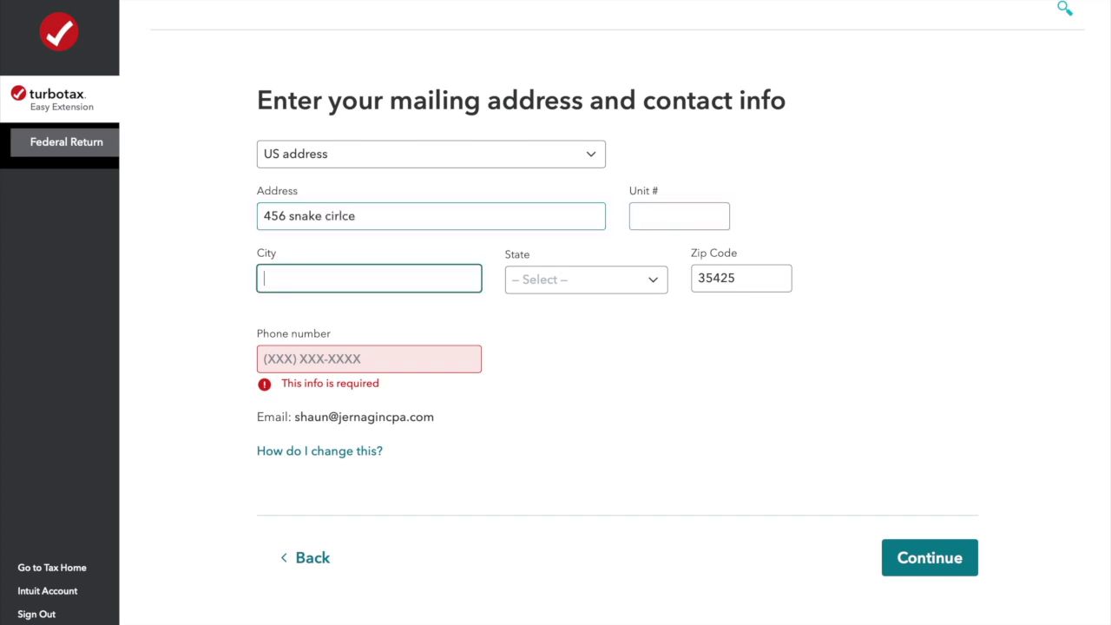
pyautogui.write('las vegas')
pyautogui.press('Tab')
pyautogui.write('nev')
pyautogui.press('Tab')
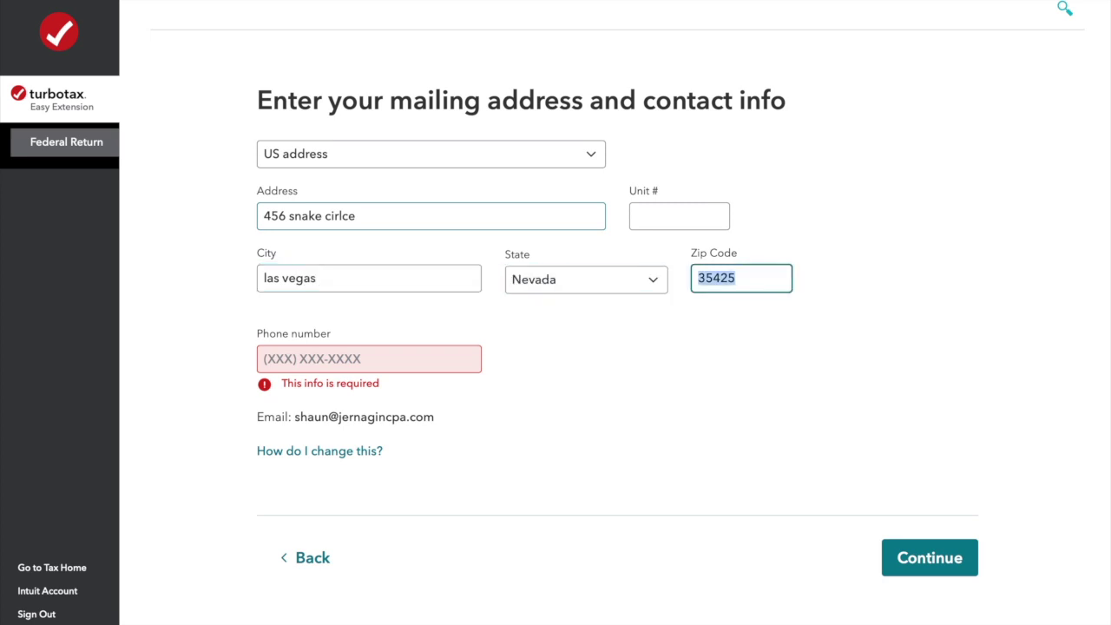
pyautogui.write('88901')
pyautogui.click(308, 357)
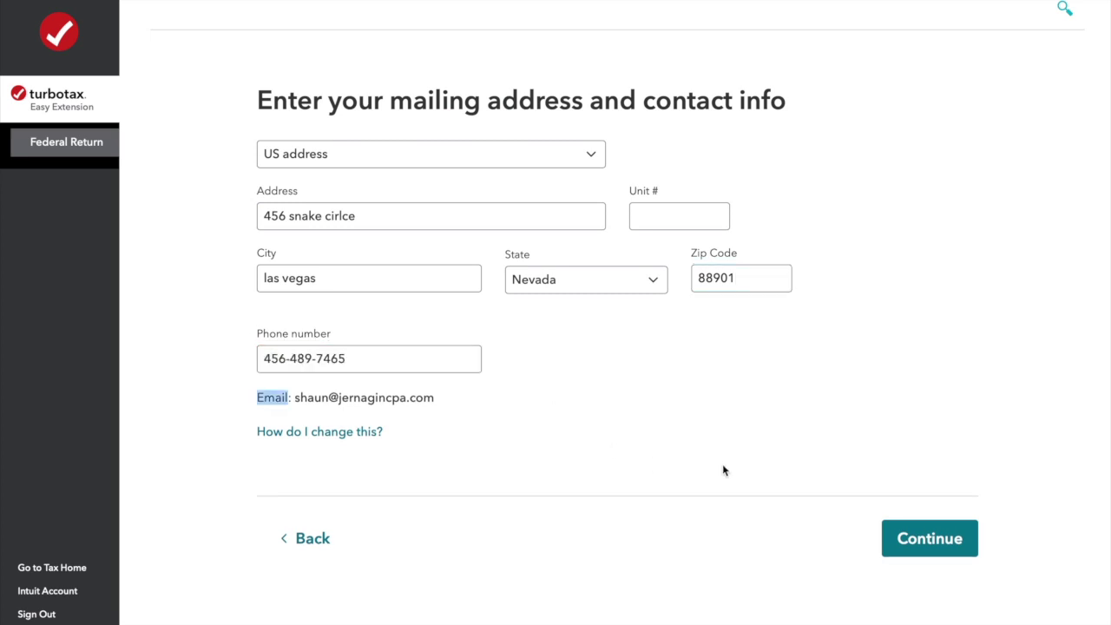
pyautogui.click(944, 544)
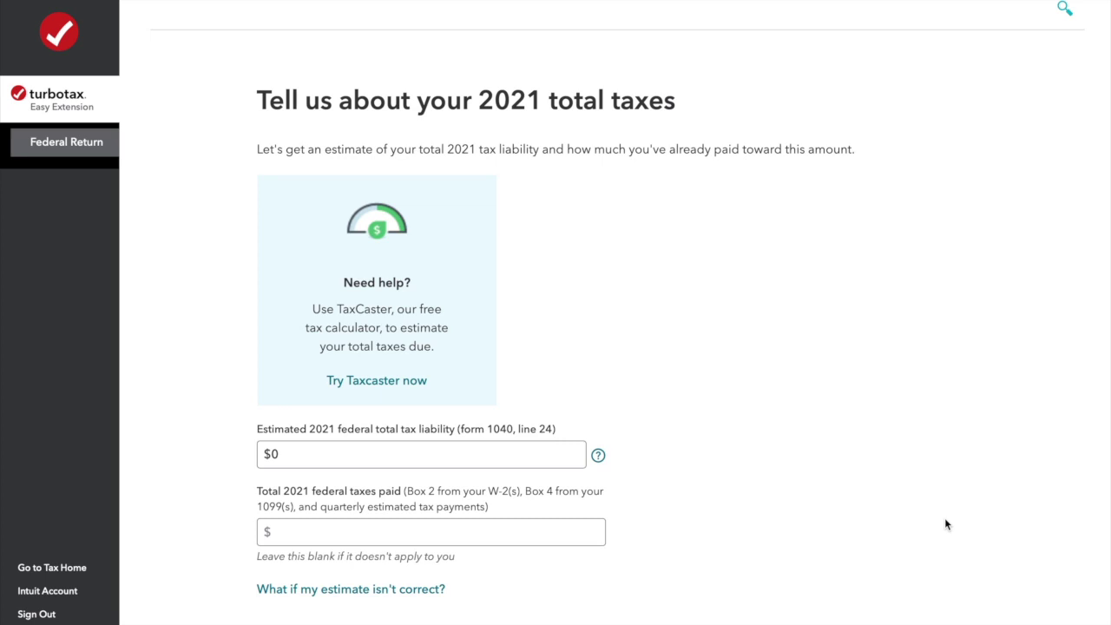
# Enter $2,500 estimated 2021 tax liability and $2,300 federal taxes paid.
pyautogui.scroll(-1, 944, 521)
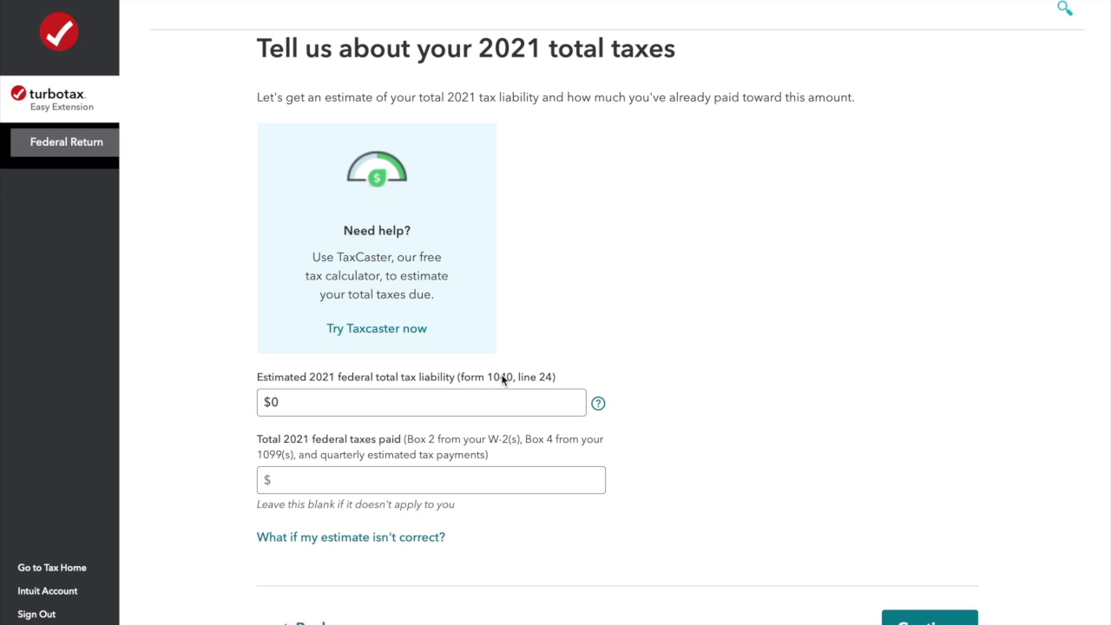
pyautogui.click(379, 400)
pyautogui.press('BackSpace')
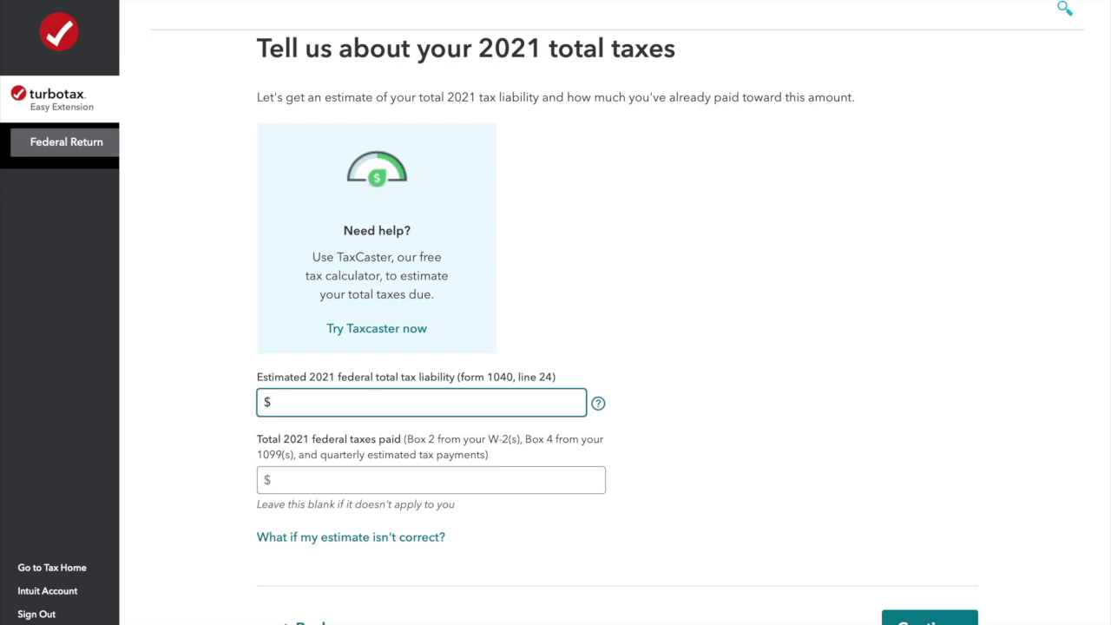
pyautogui.write('2,500')
pyautogui.press('Tab')
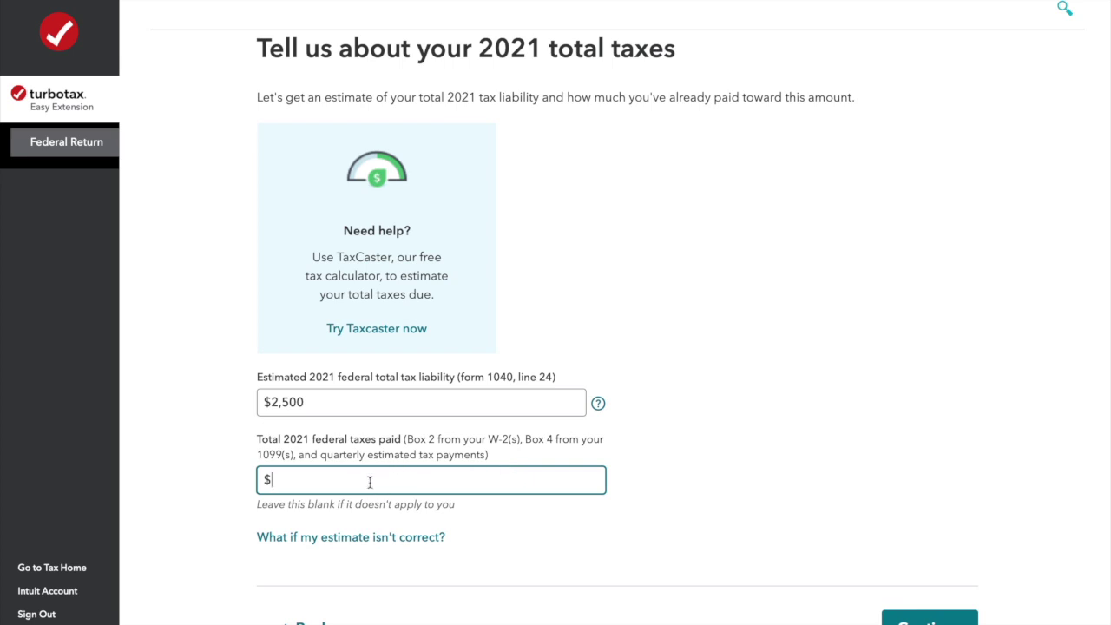
pyautogui.write('2,300')
pyautogui.scroll(-2, 694, 479)
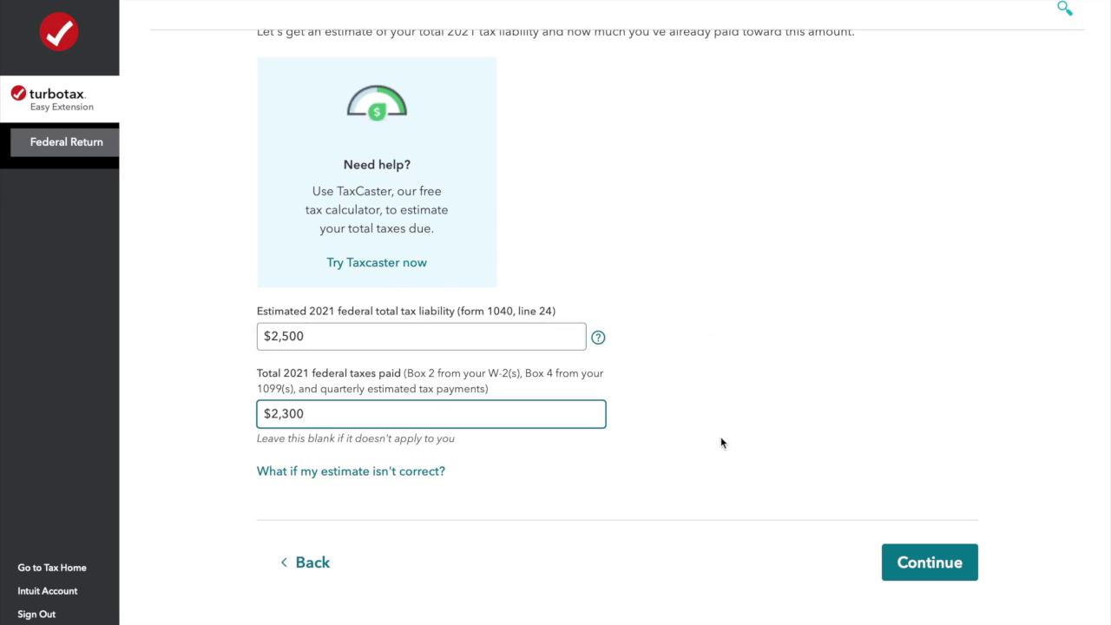
pyautogui.click(950, 557)
# Decline the TurboTax Self-Employed upgrade offer.
pyautogui.scroll(-2, 985, 469)
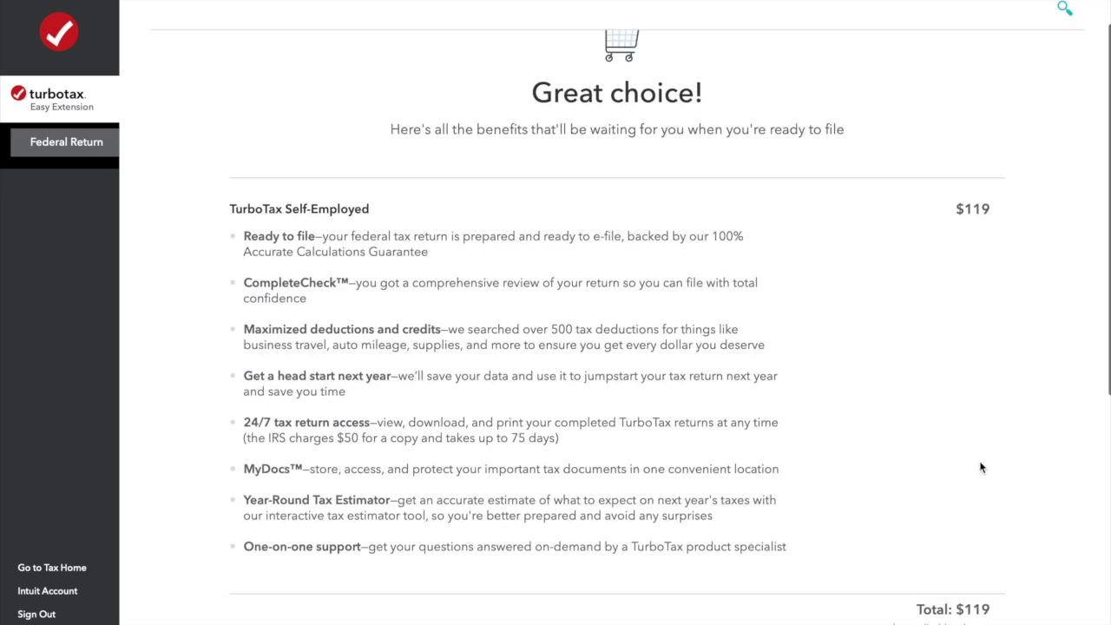
pyautogui.scroll(-2, 722, 363)
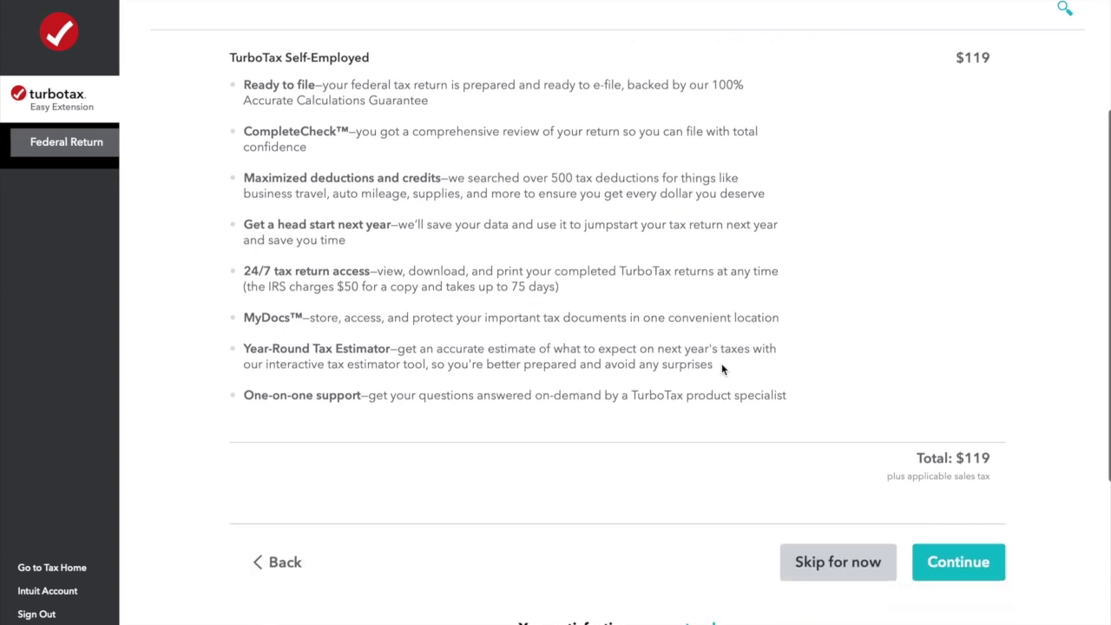
pyautogui.click(838, 561)
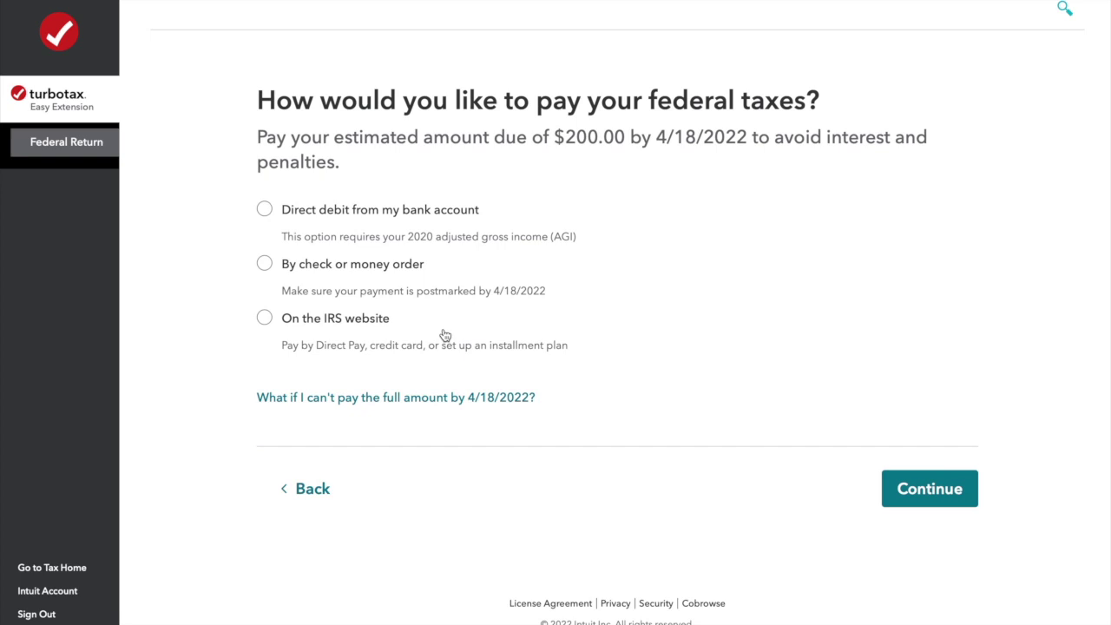
# Pay the $200.00 due by check or money order and proceed to review.
pyautogui.click(264, 264)
pyautogui.click(899, 493)
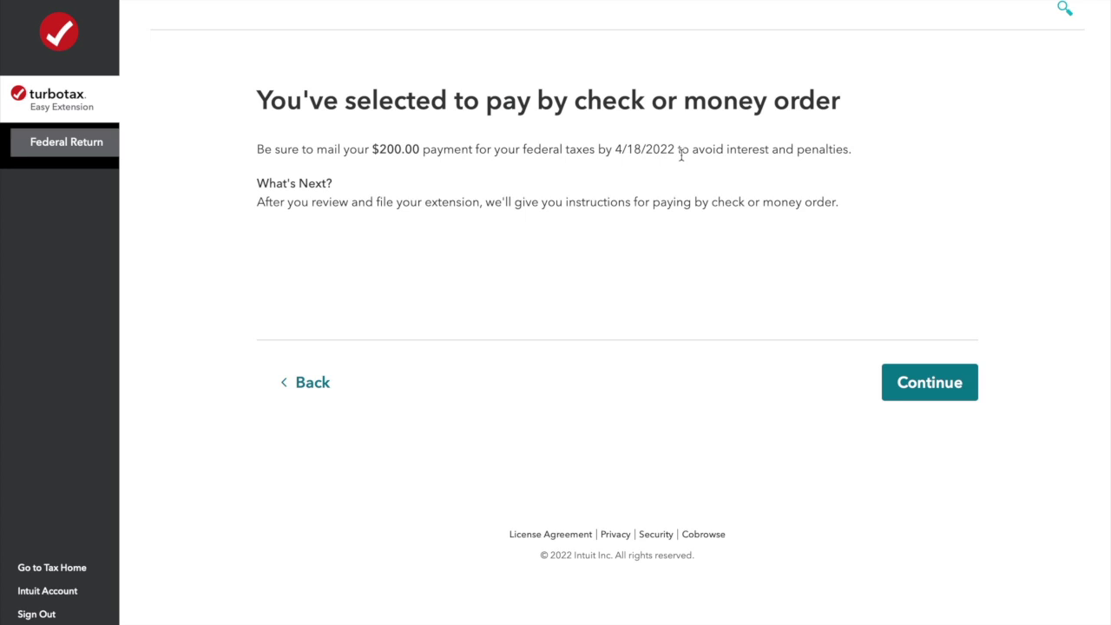
pyautogui.click(924, 391)
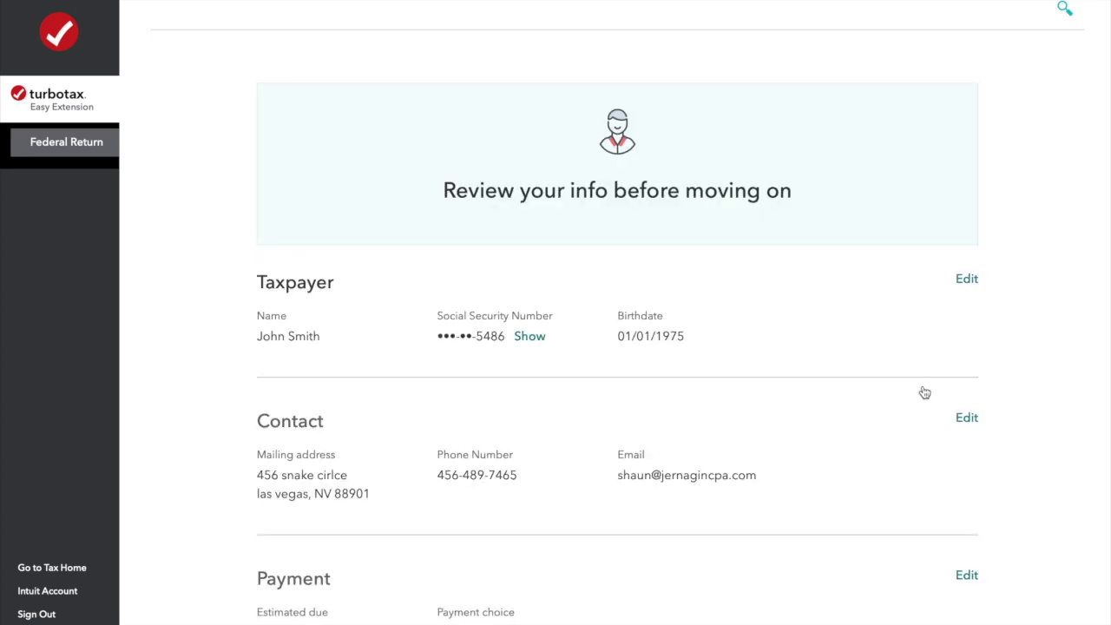
pyautogui.scroll(-3, 924, 392)
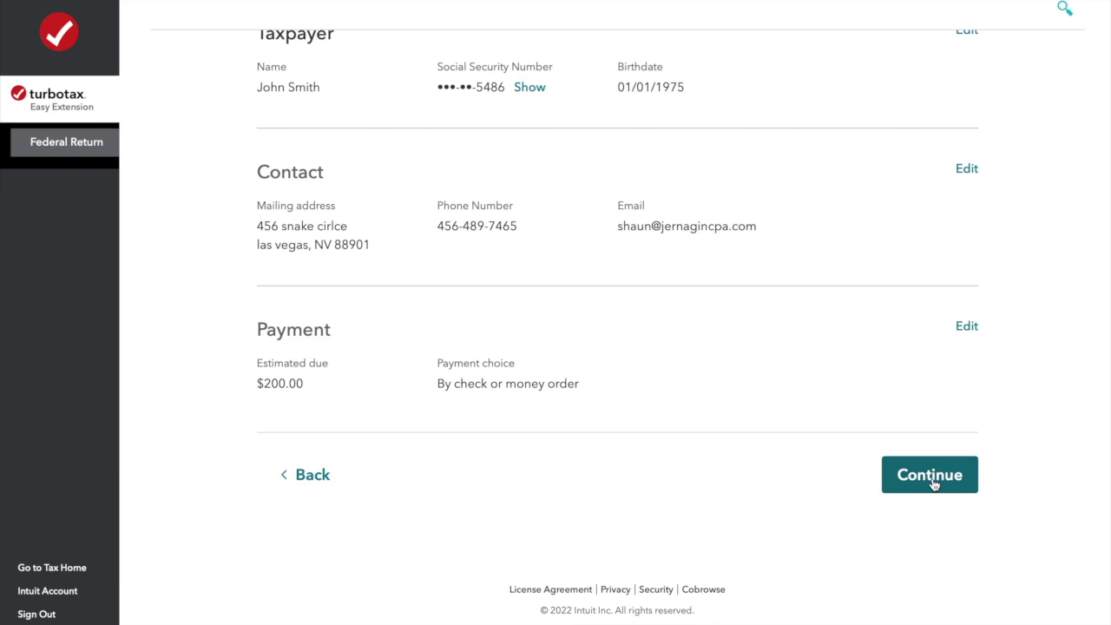
pyautogui.click(931, 475)
pyautogui.click(359, 295)
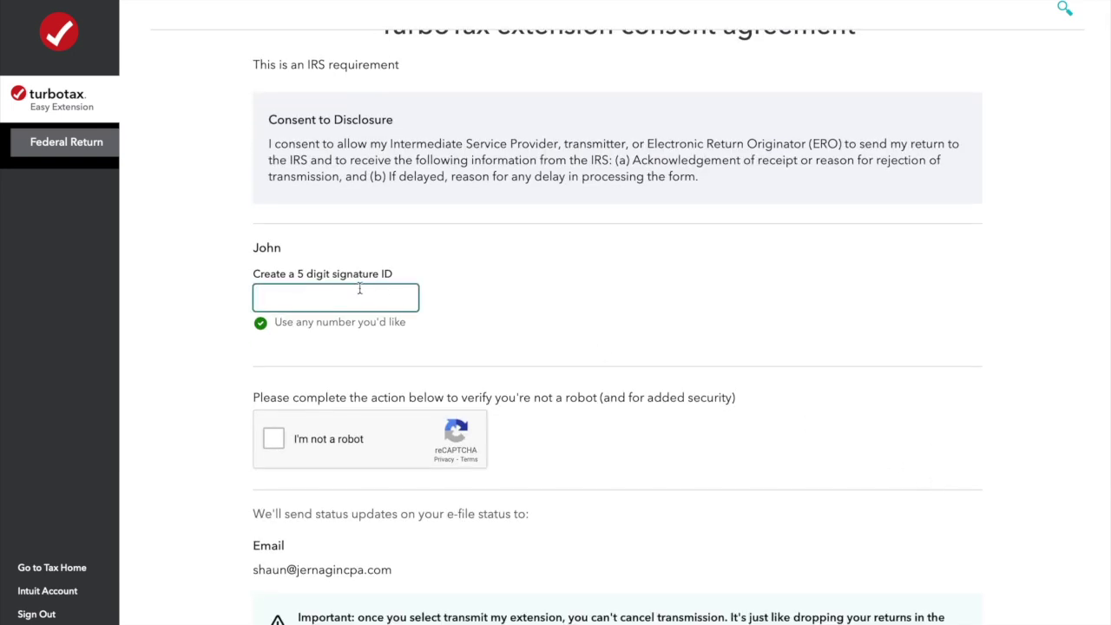
pyautogui.scroll(-2, 473, 391)
pyautogui.scroll(-1, 473, 390)
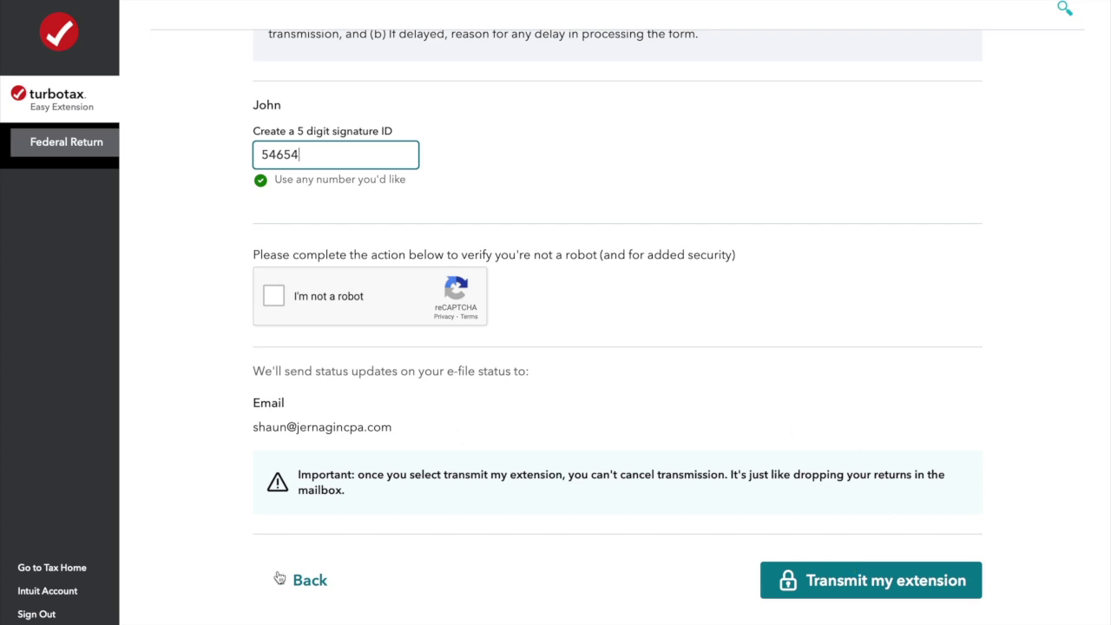
pyautogui.click(348, 588)
# Go back to the total taxes page and change taxes paid to $3,000.
pyautogui.scroll(-3, 577, 443)
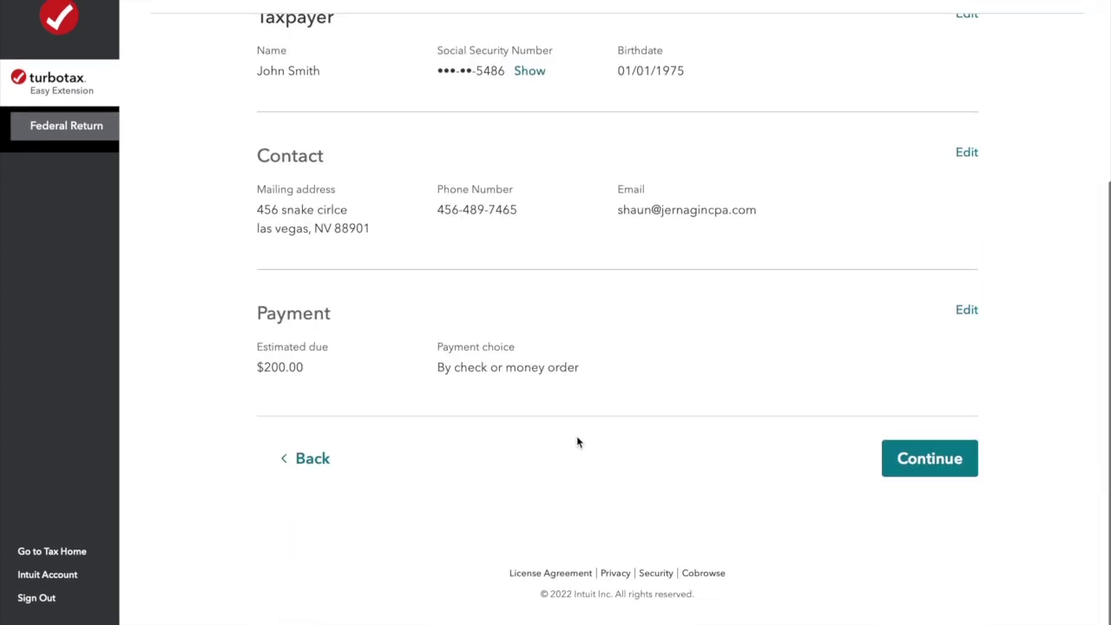
pyautogui.click(317, 474)
pyautogui.click(313, 382)
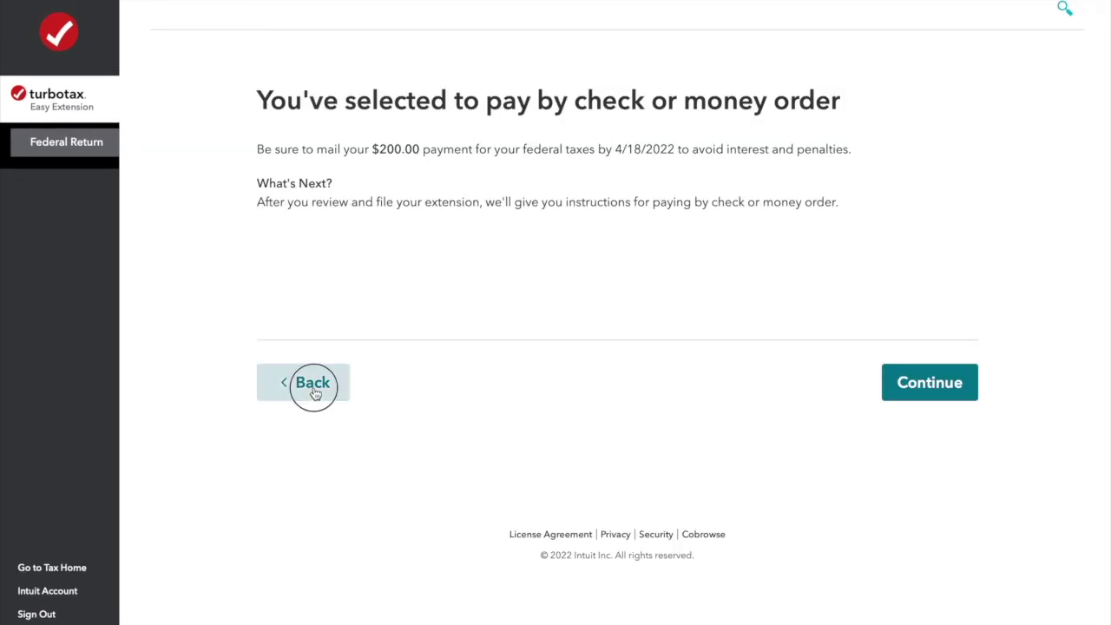
pyautogui.click(306, 484)
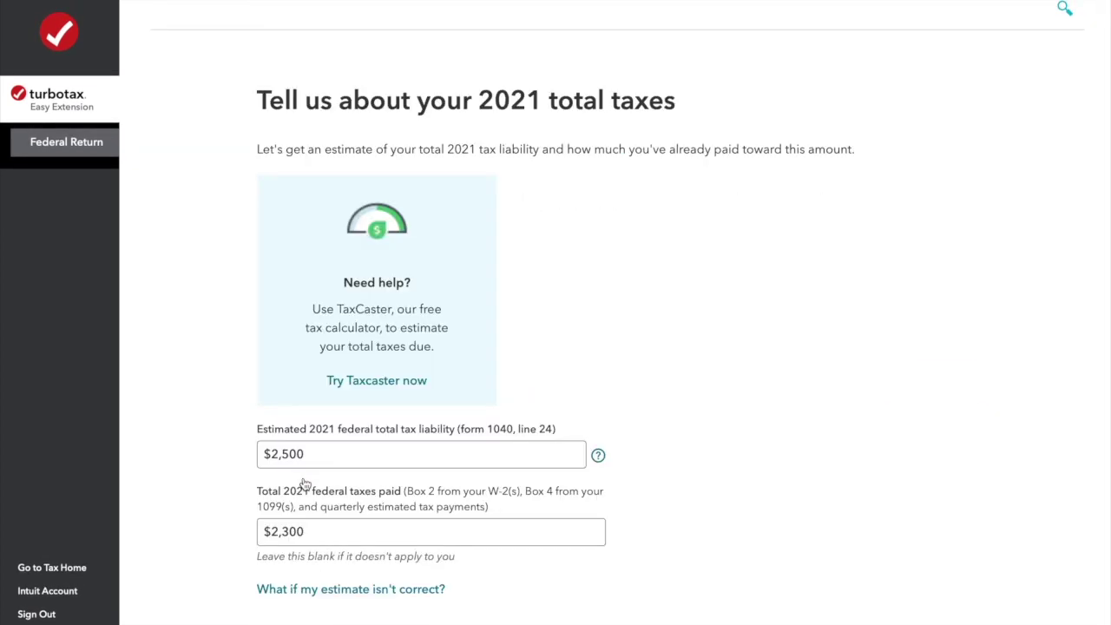
pyautogui.click(319, 532)
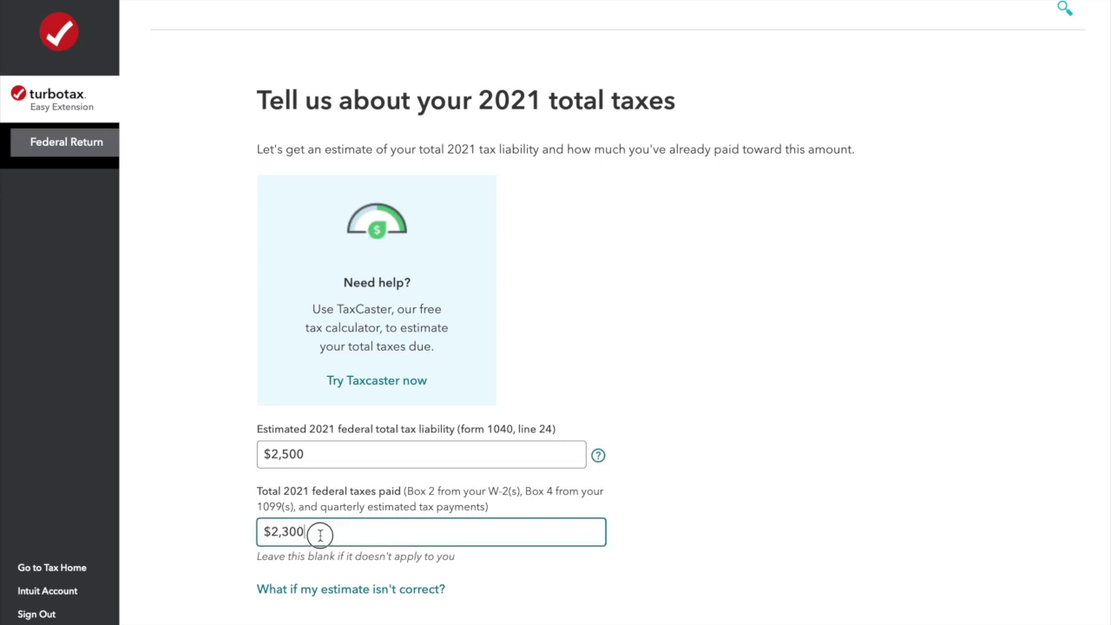
pyautogui.write('$3,000')
pyautogui.scroll(-3, 770, 501)
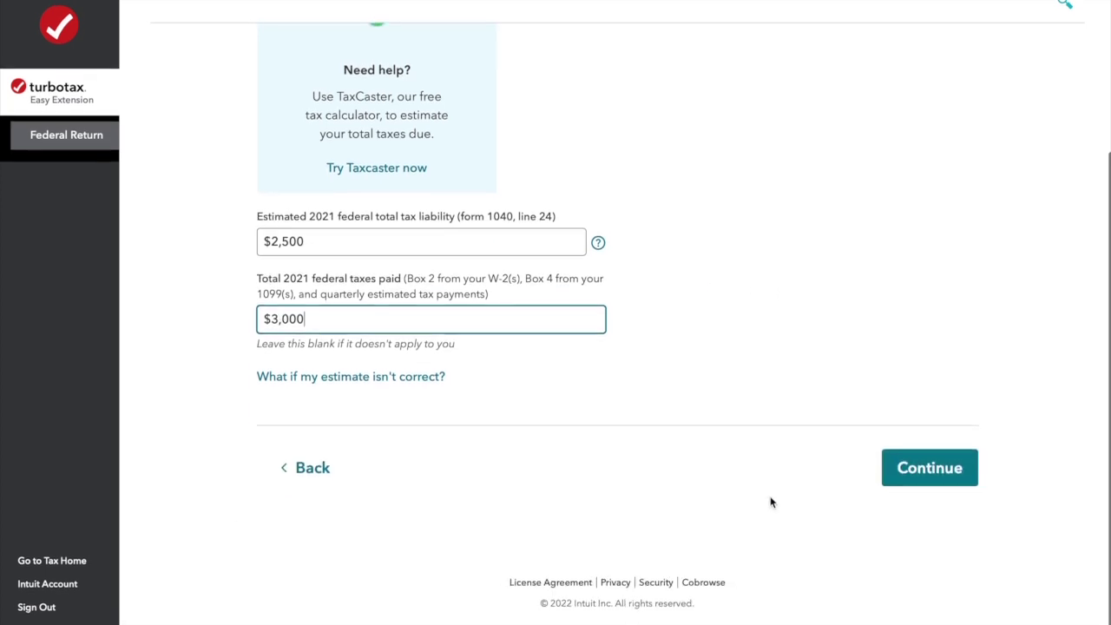
pyautogui.click(915, 474)
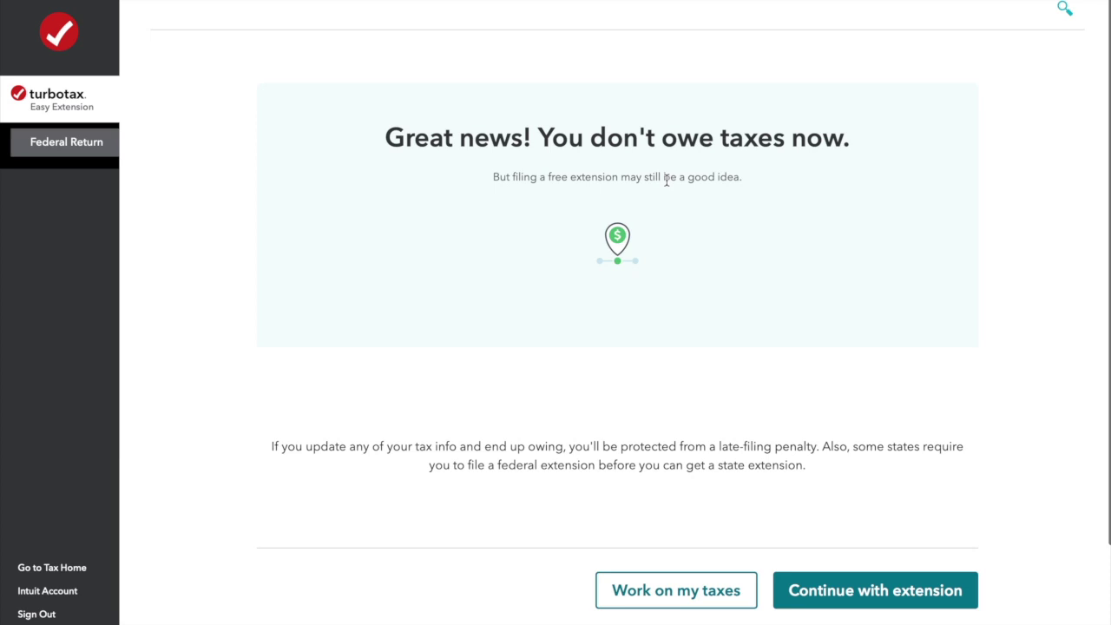
# Continue the extension despite owing nothing, skip the upgrade, and reach the consent page.
pyautogui.click(874, 599)
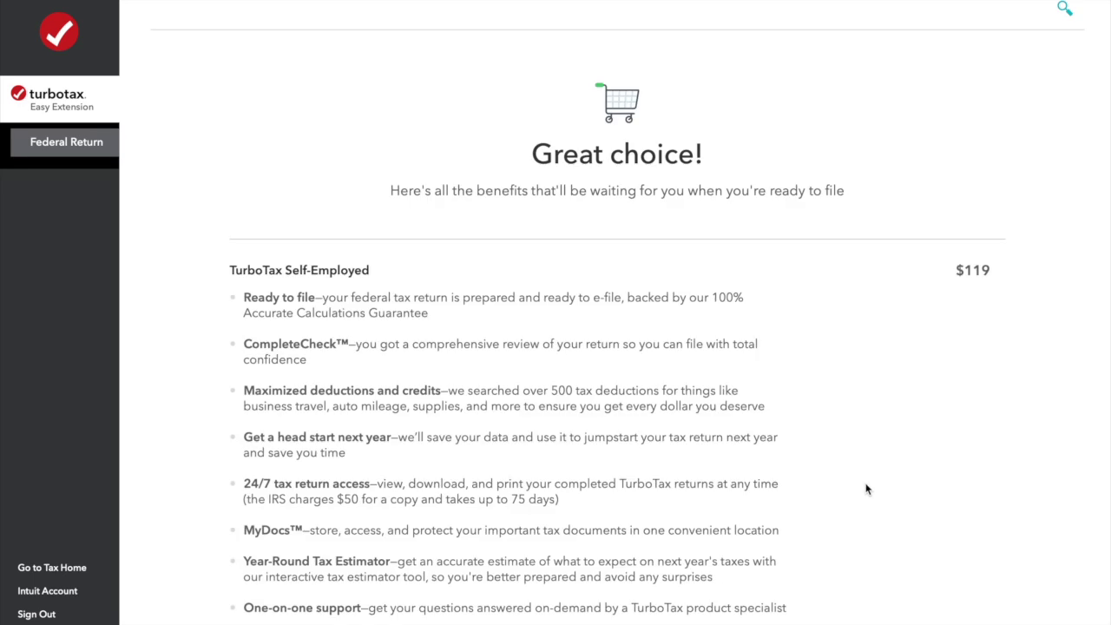
pyautogui.scroll(-5, 866, 489)
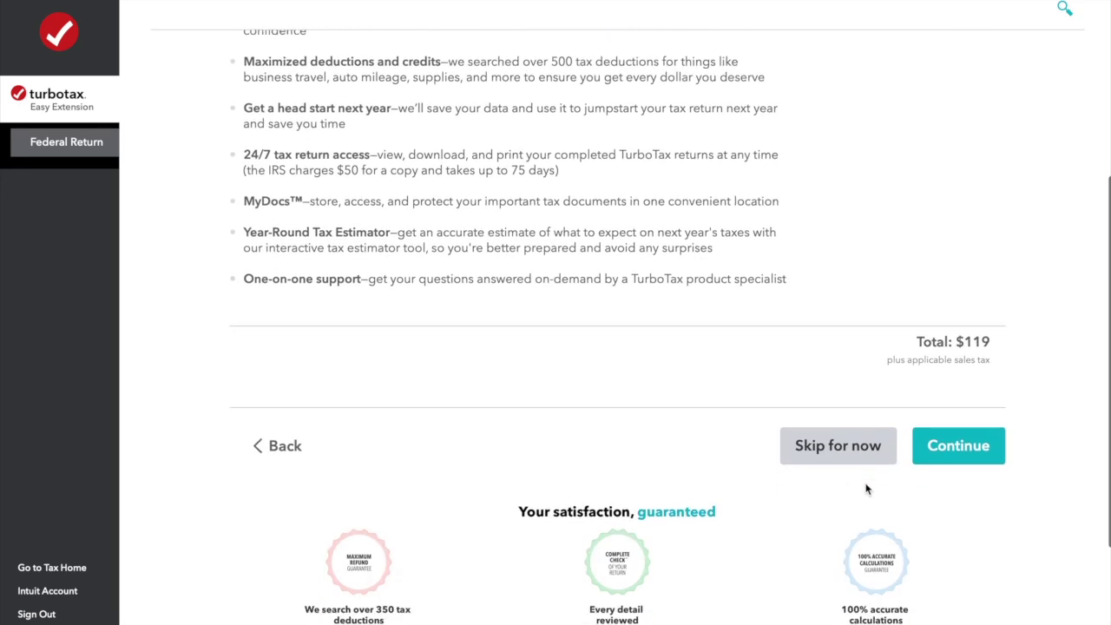
pyautogui.click(866, 459)
pyautogui.click(947, 488)
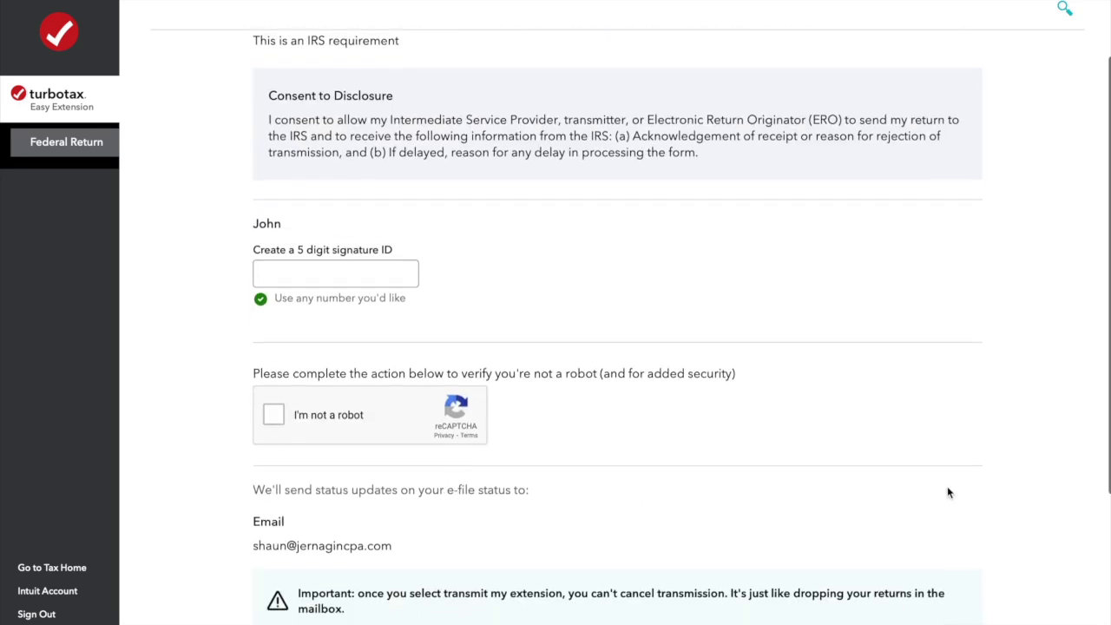
pyautogui.scroll(-1, 947, 492)
pyautogui.scroll(-2, 860, 388)
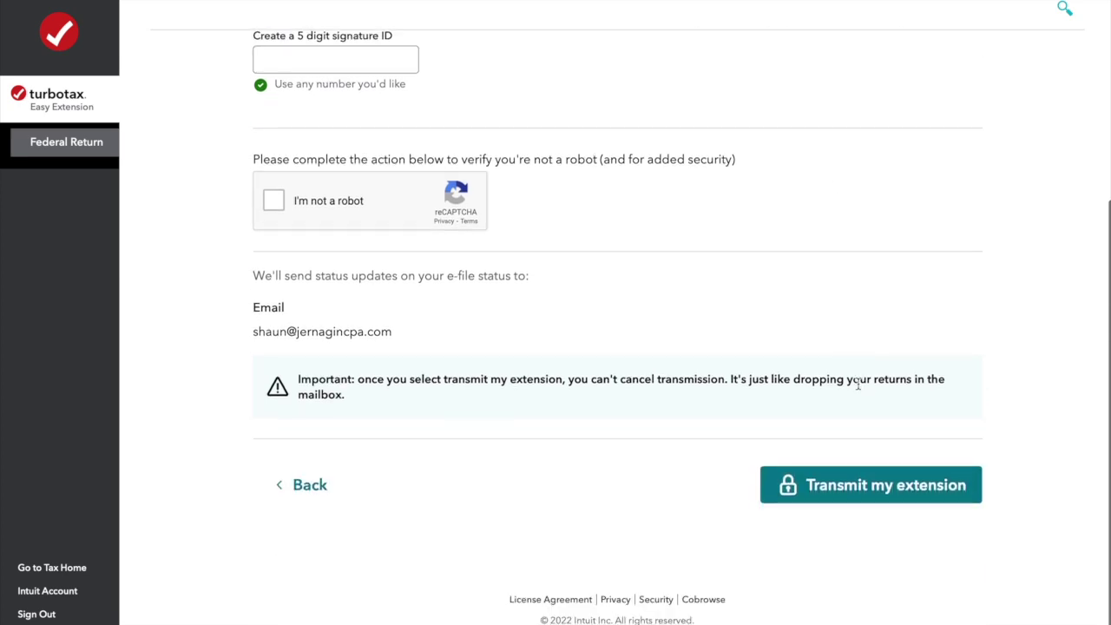